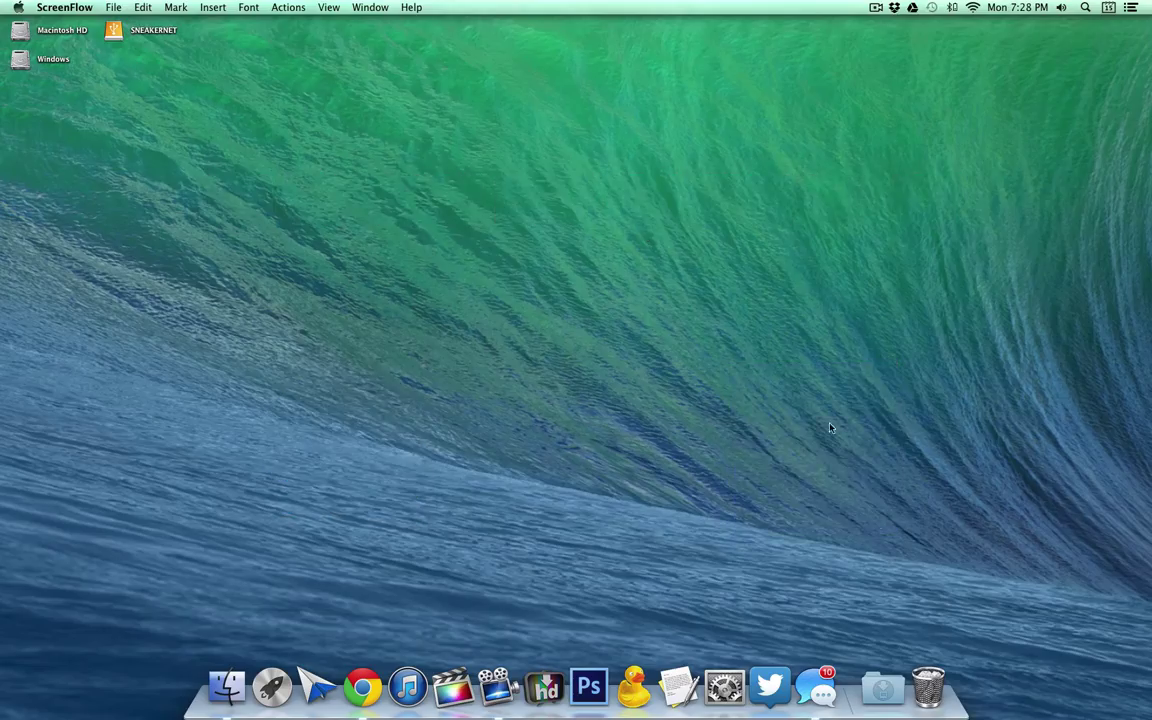
- Launch Messages from the Dock and open its Preferences
click(817, 686)
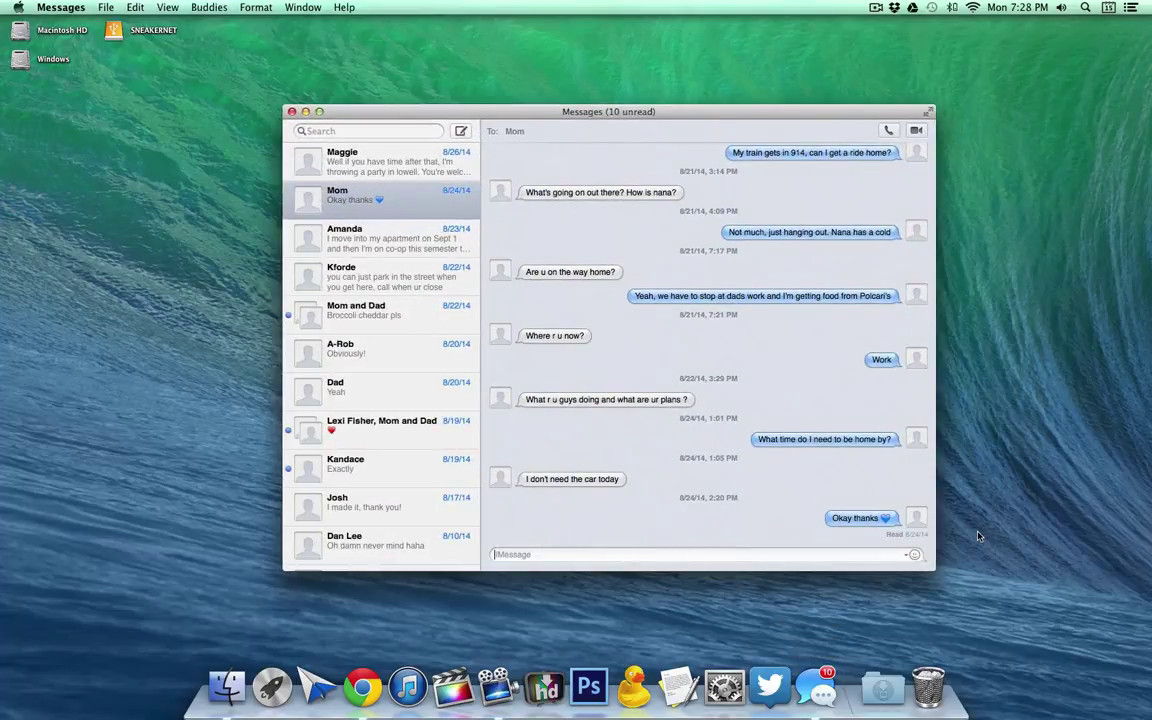
click(61, 7)
click(65, 45)
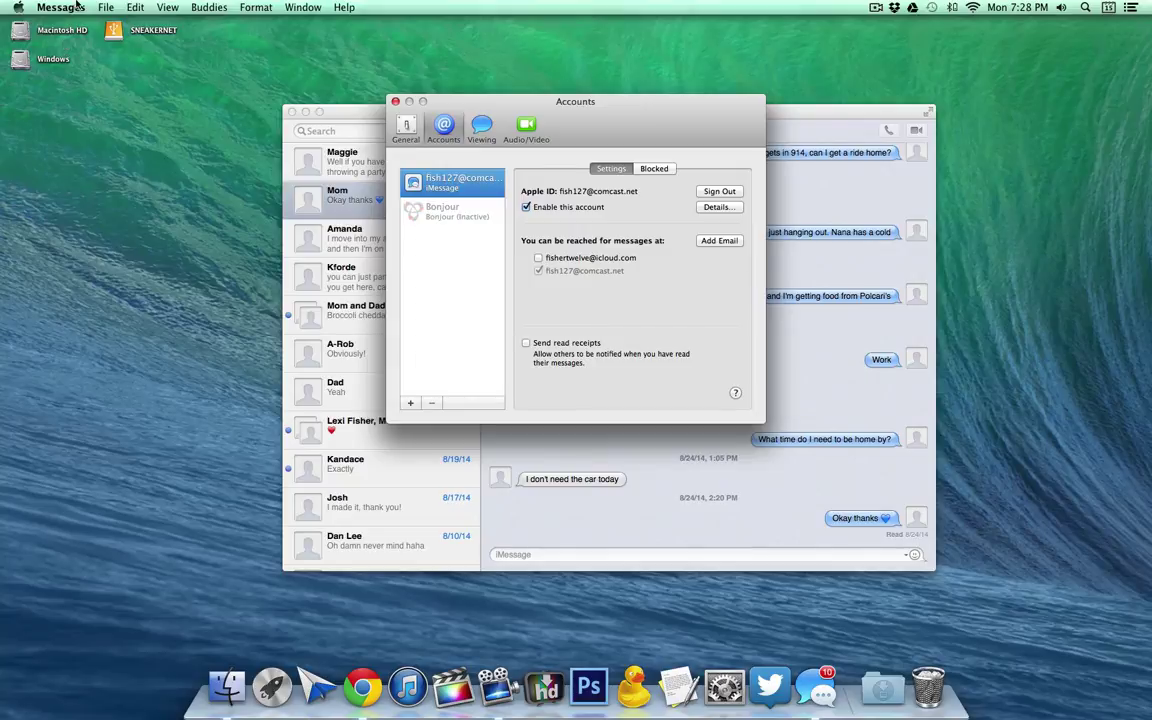
- Add an Other messages account under Accounts and bring up the Account Type choices
click(409, 404)
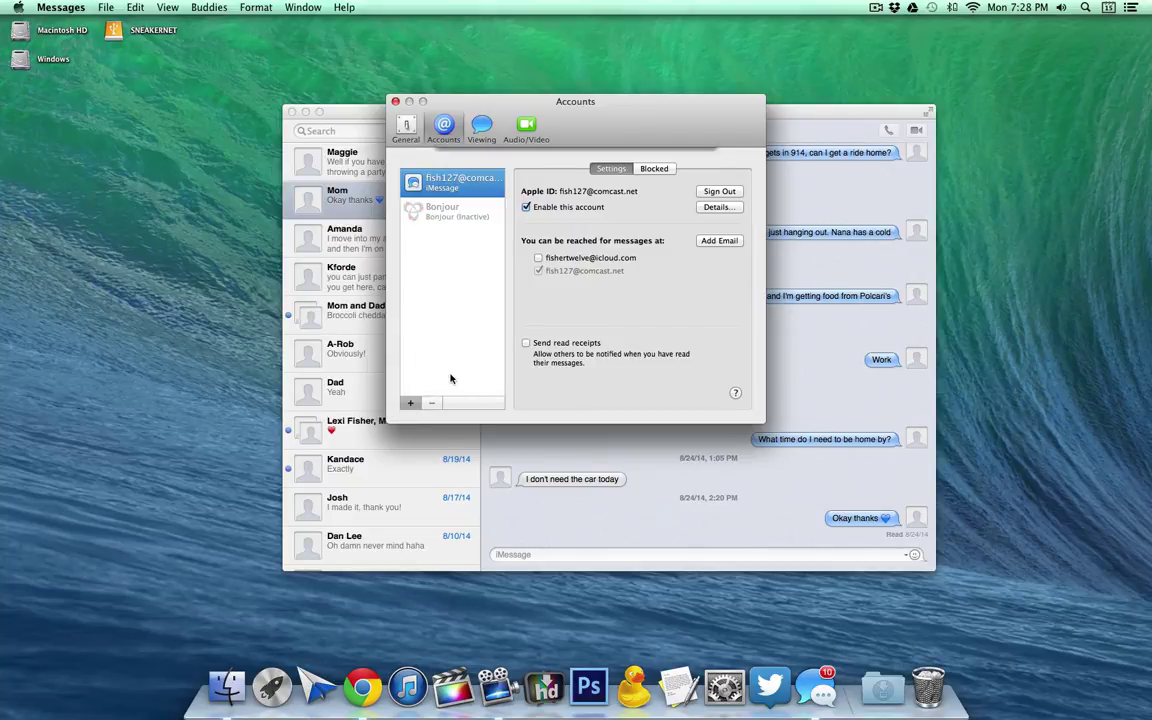
click(517, 277)
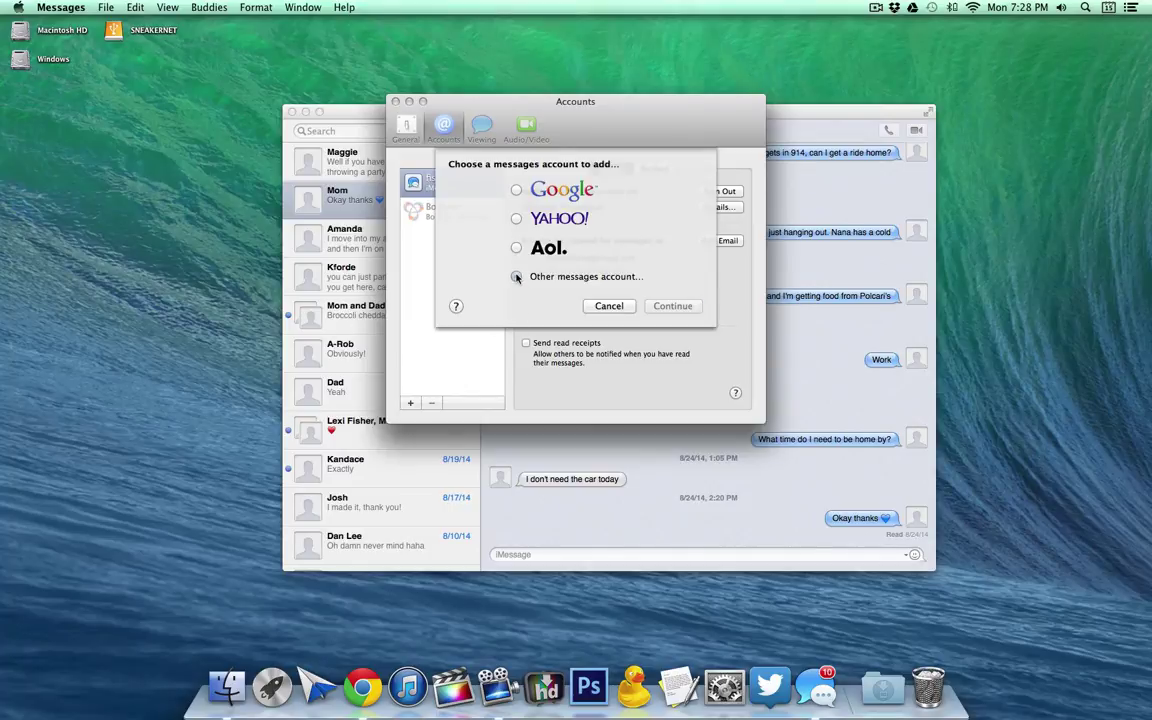
click(671, 306)
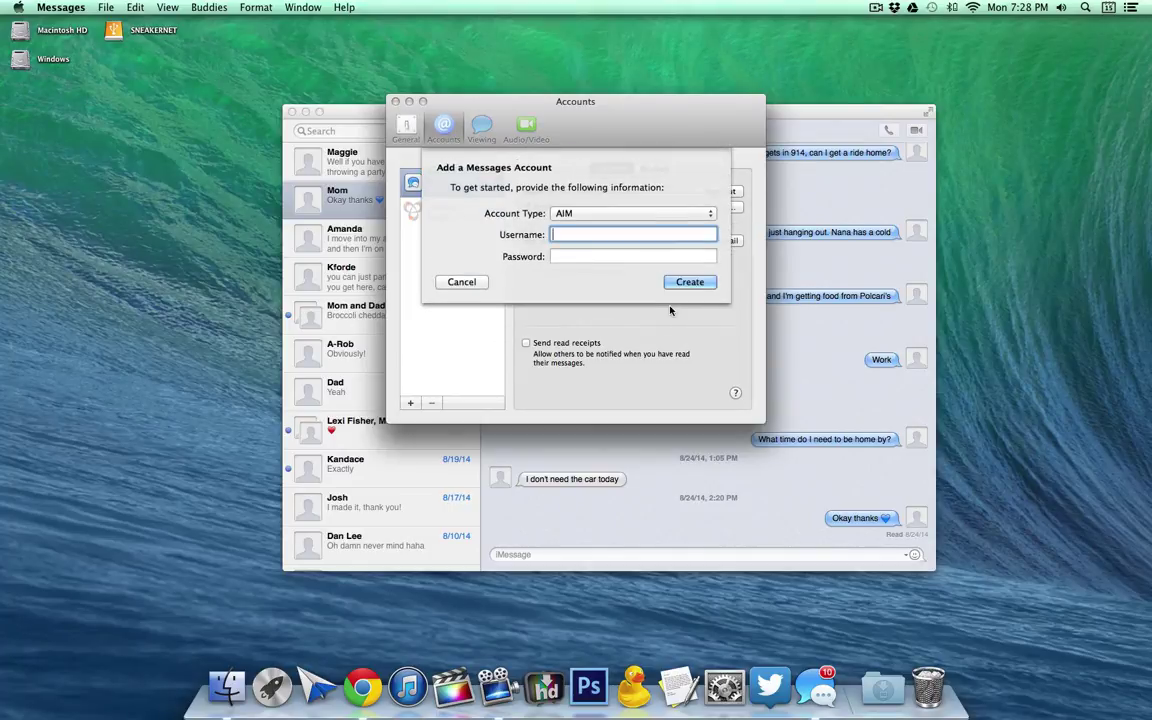
click(639, 213)
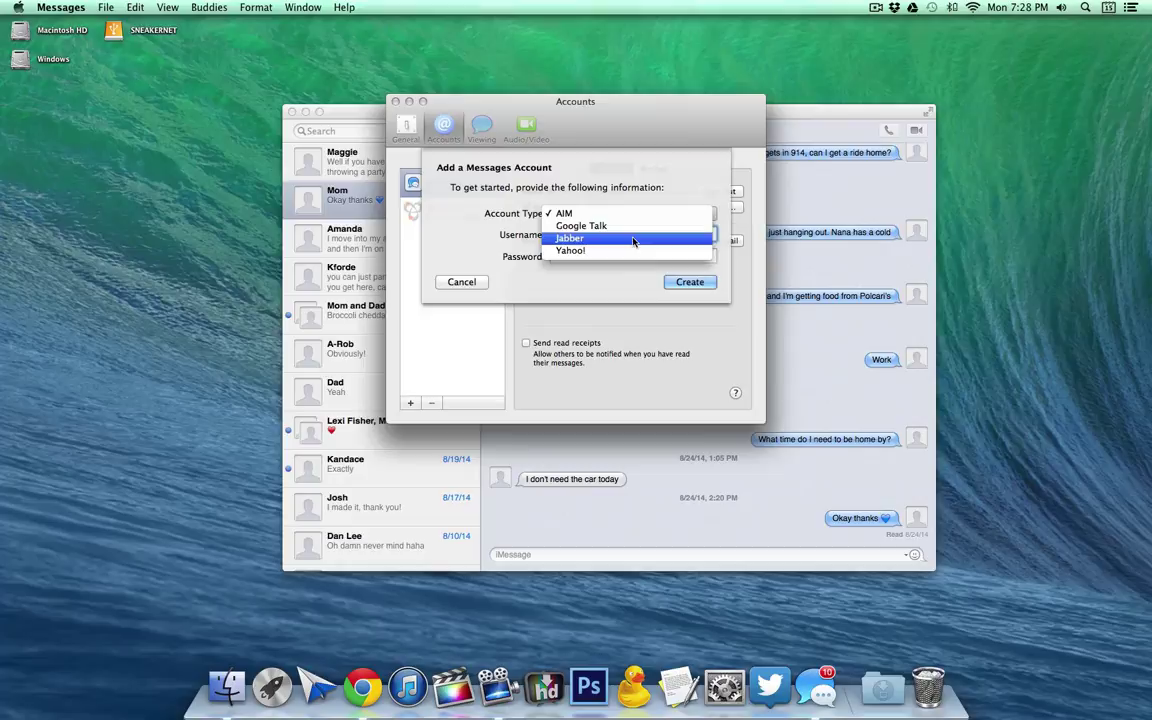
- Choose Jabber as the account type and enter the Facebook chat account name and password
click(632, 238)
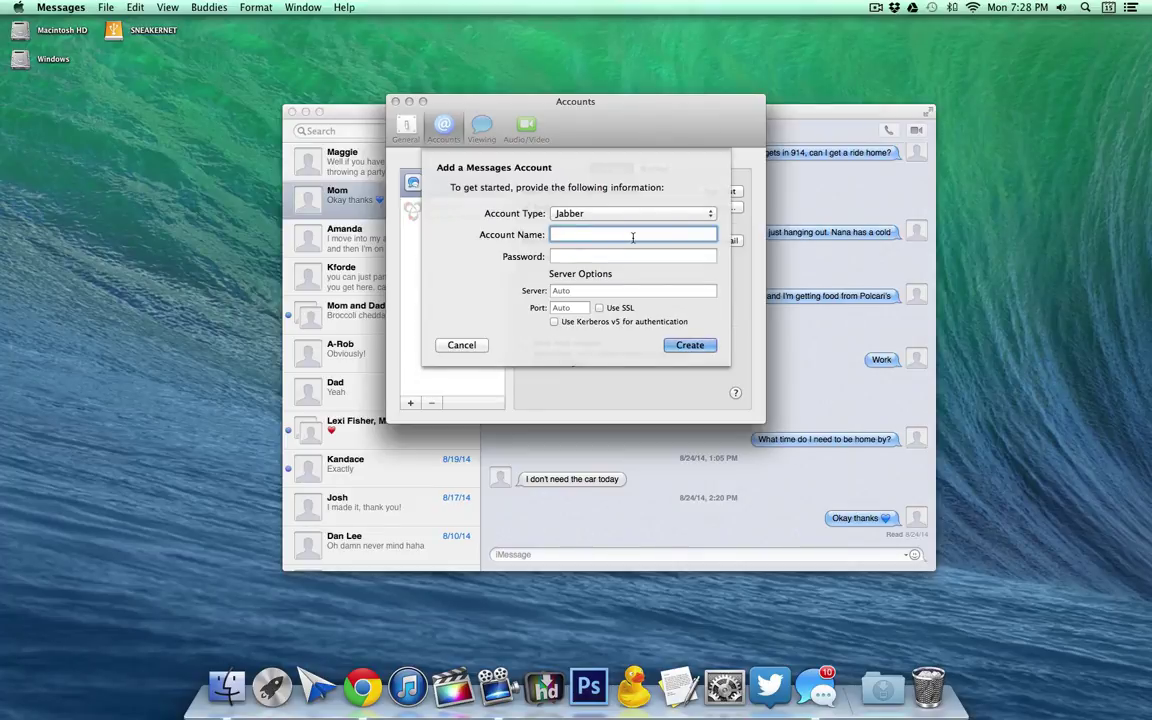
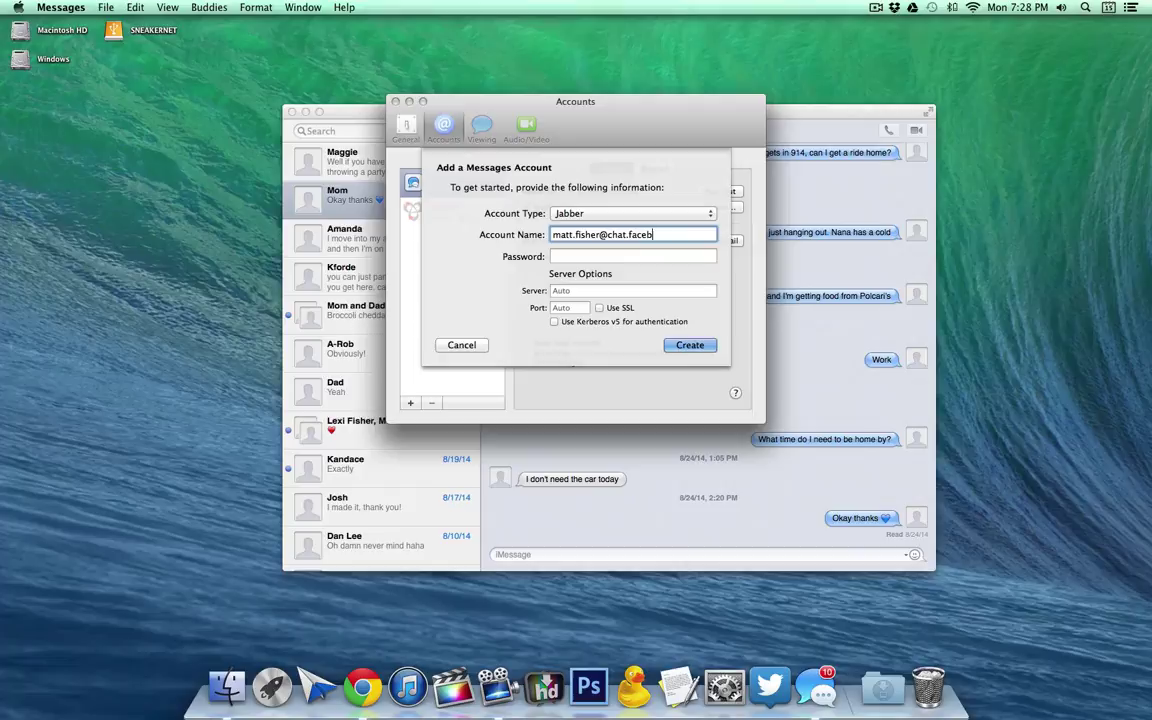
click(633, 256)
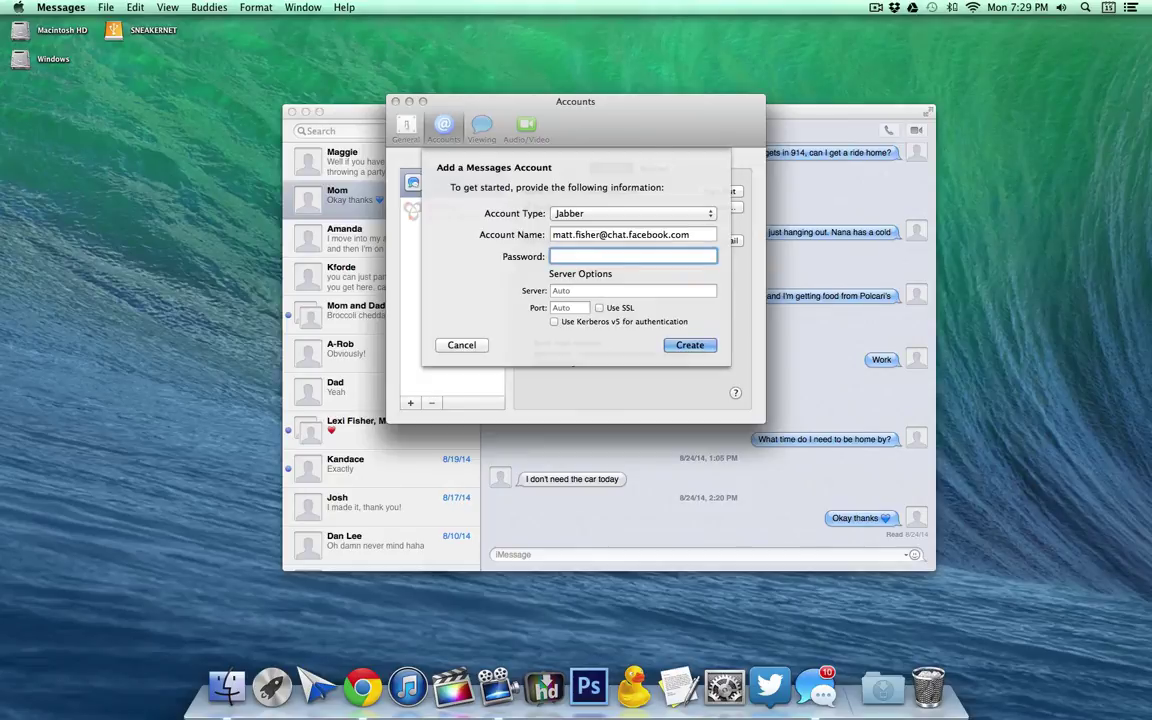
- Set the server to chat.facebook.com and port 5222, then create the account
click(633, 290)
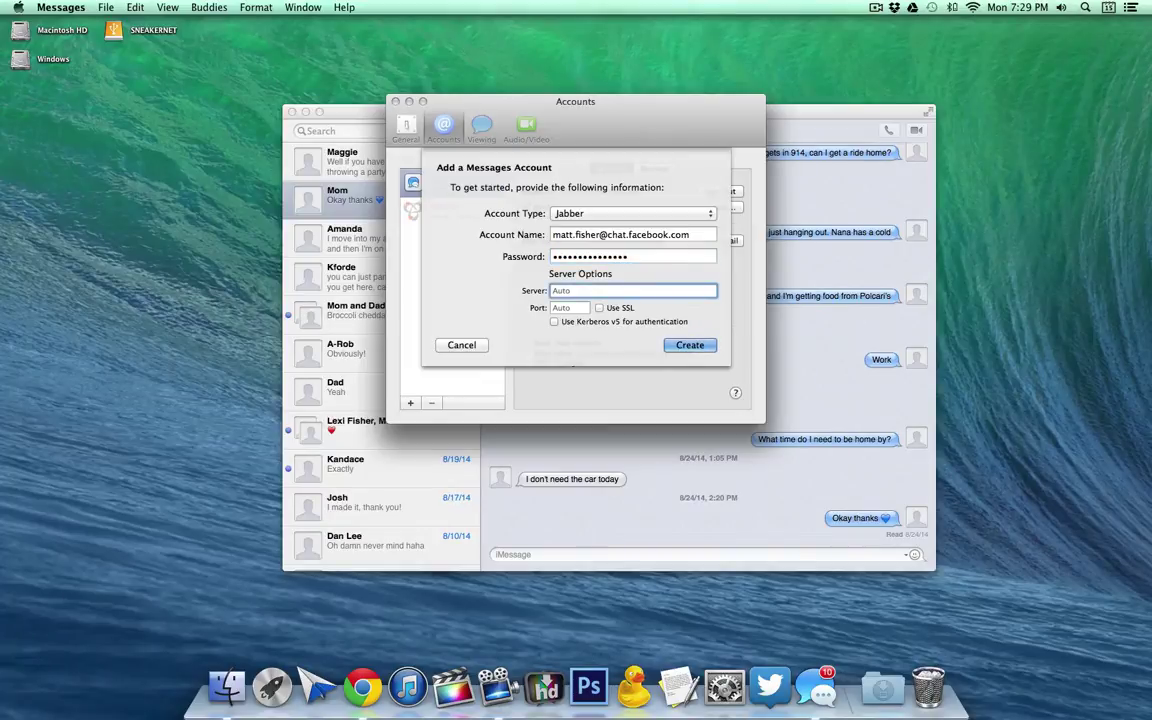
text(chat.face)
text(book.com)
click(570, 307)
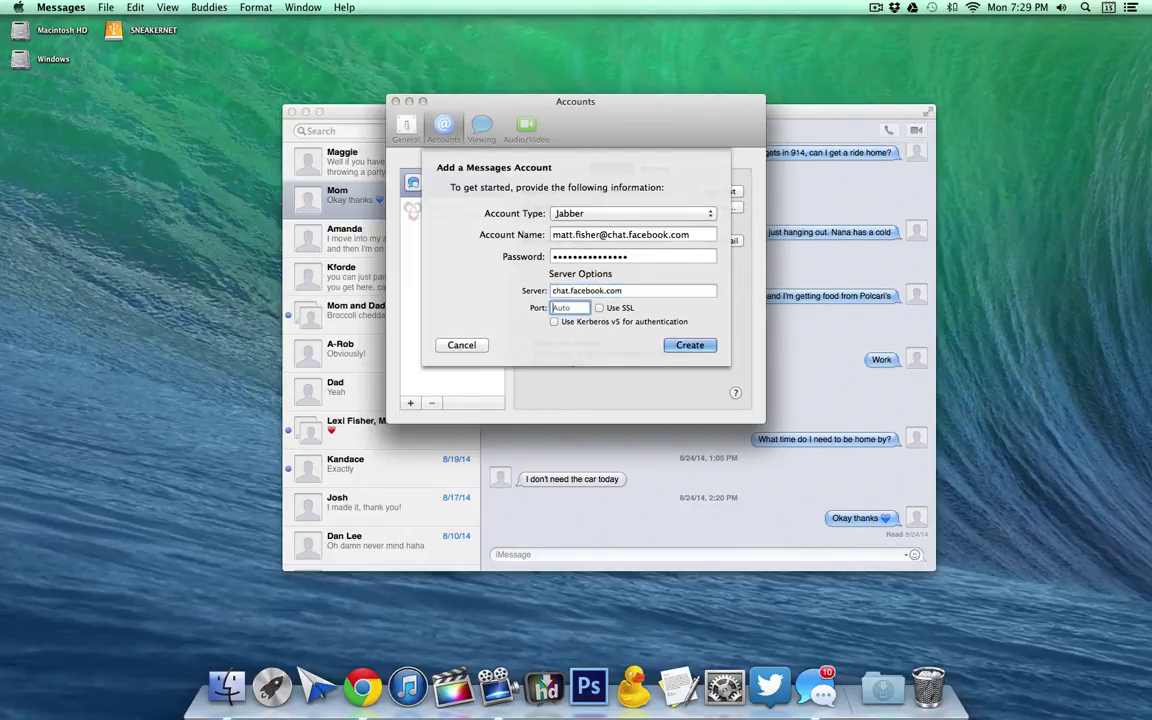
text(5222)
key(Return)
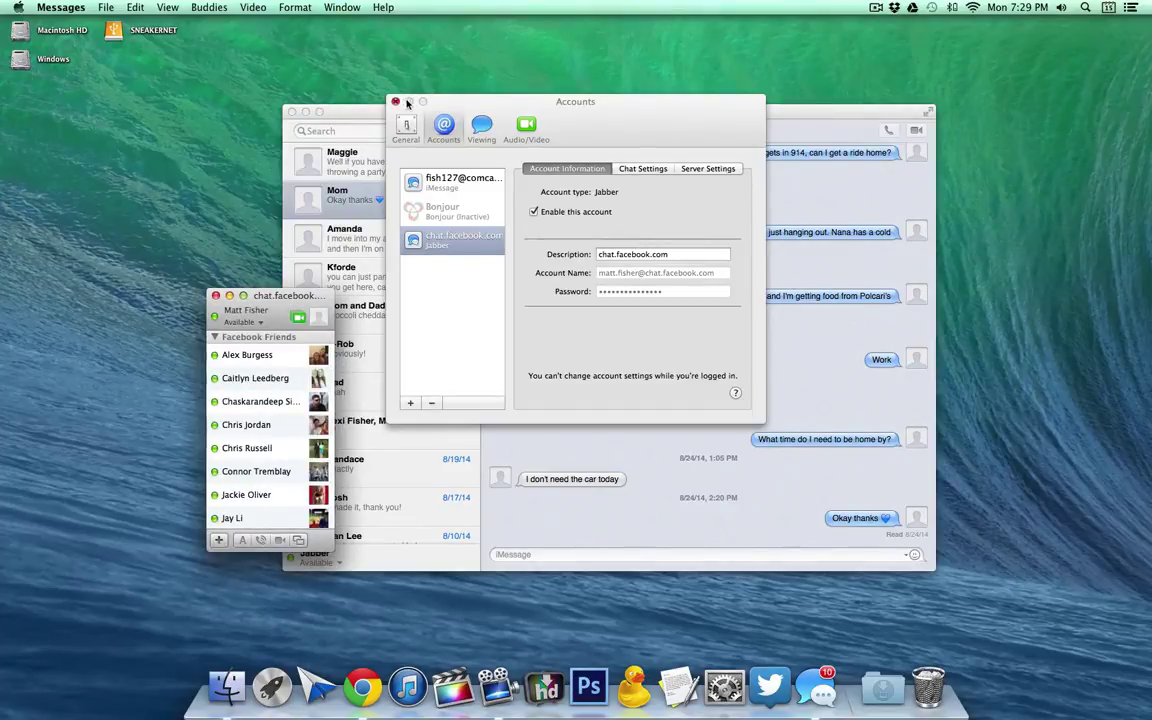
- Close Preferences, move the Facebook Friends list to the top-left, stretch it taller, and scroll through it
click(396, 101)
mouse_move(276, 296)
mouse_down()
mouse_move(141, 85)
mouse_move(72, 23)
mouse_up()
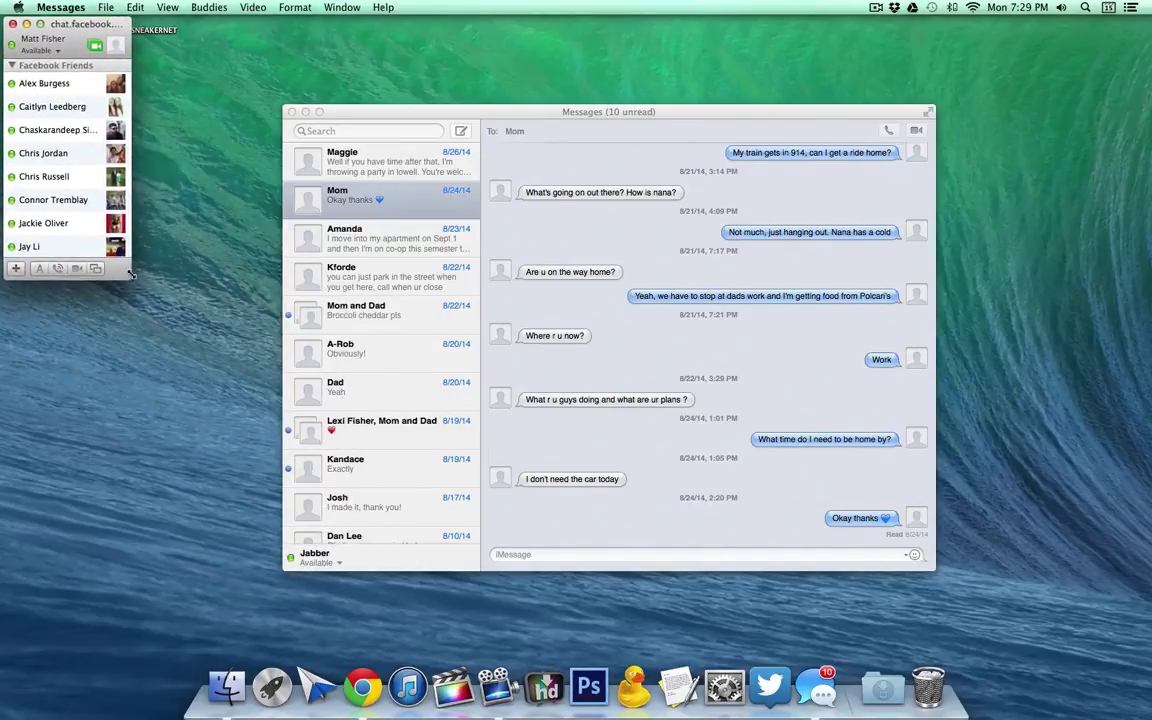
drag(128, 275, 136, 616)
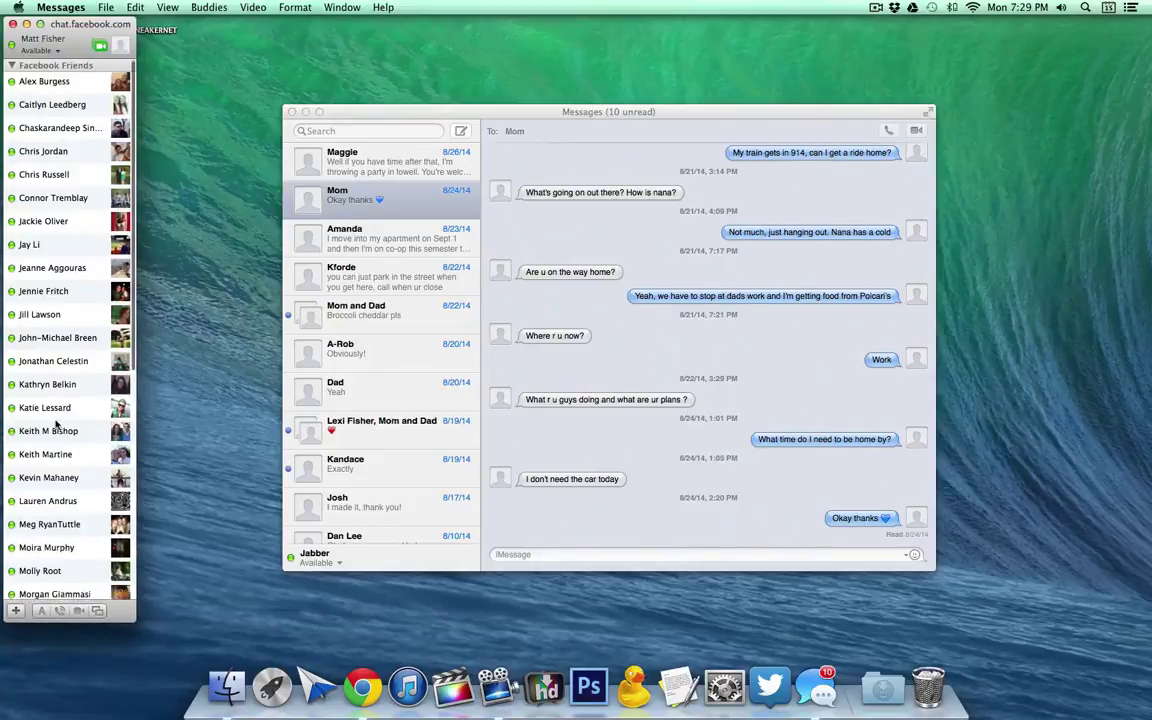
scroll(56, 425, down, 5)
scroll(56, 425, down, 4)
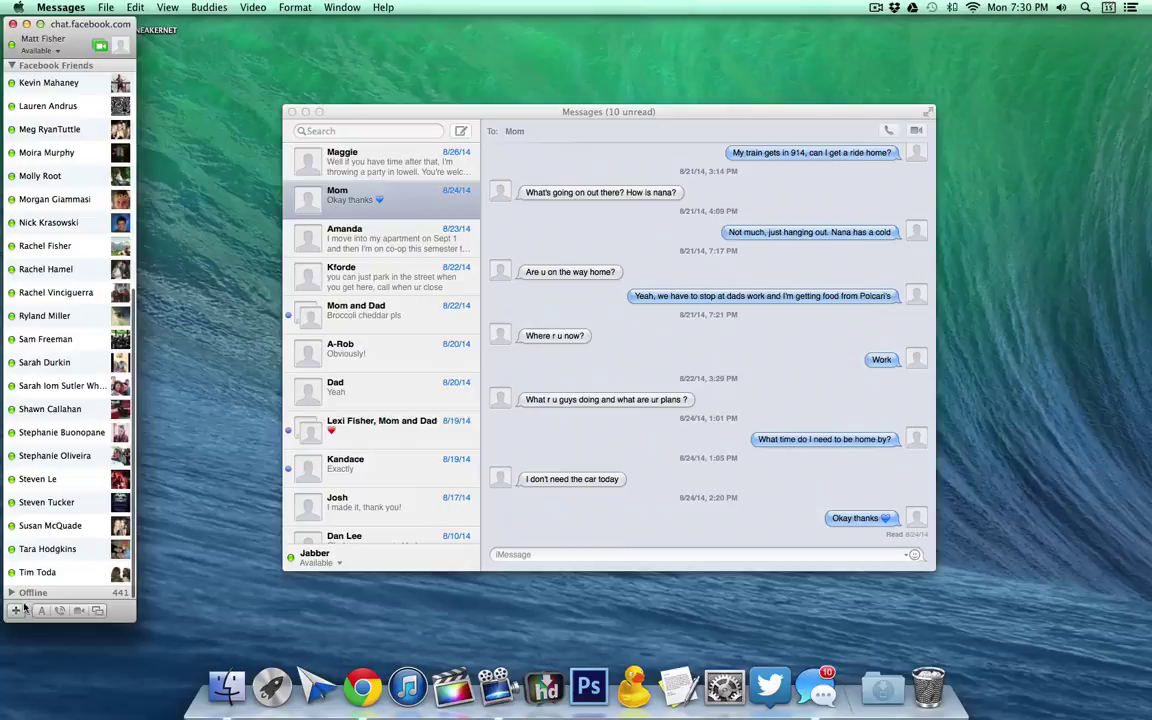
scroll(30, 560, down, 20)
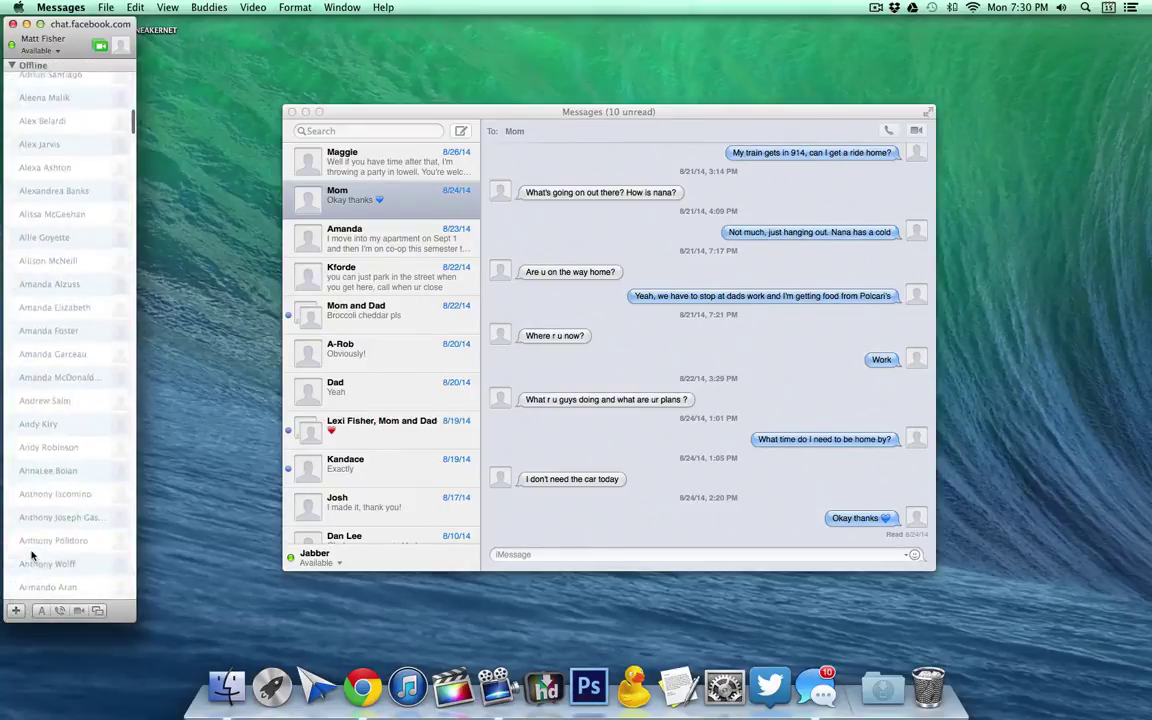
scroll(40, 560, down, 20)
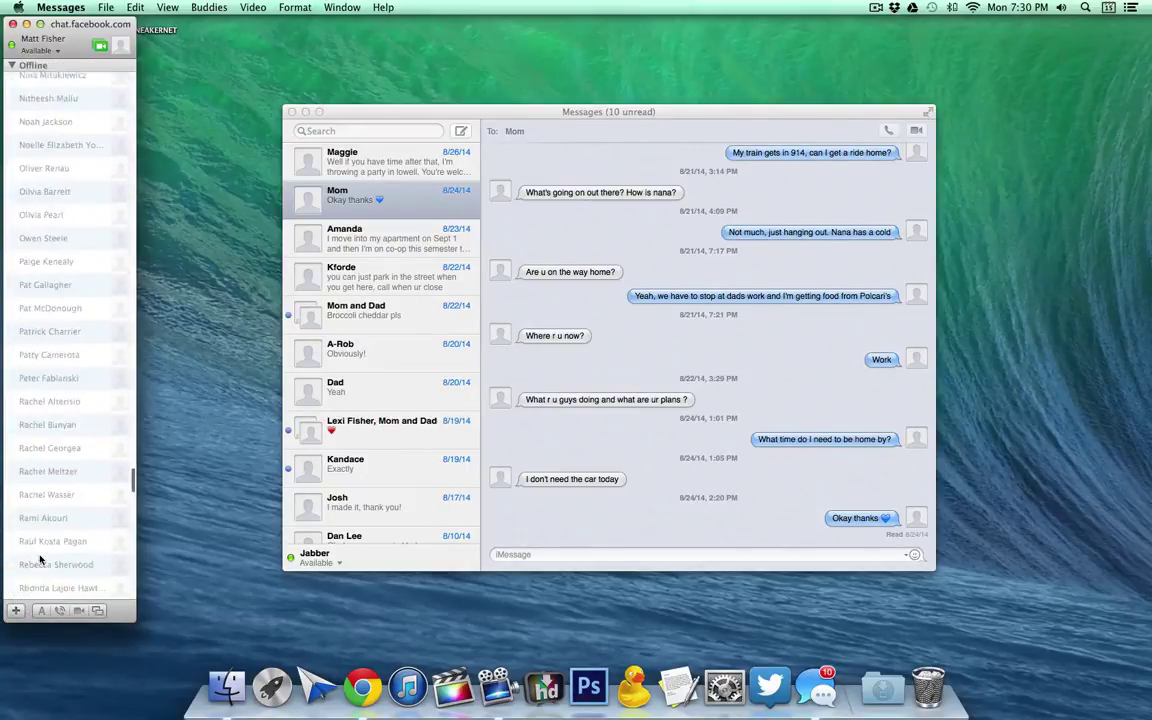
scroll(40, 560, down, 3)
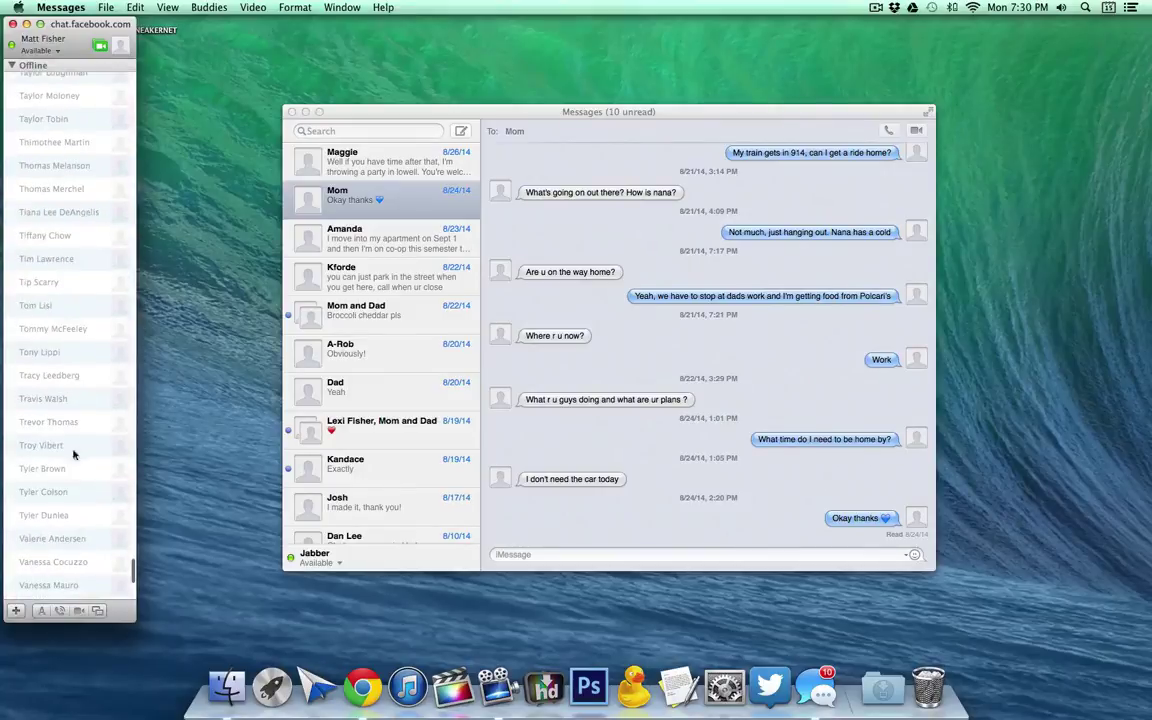
- Open a chat with an offline Facebook friend and send a short hello greeting by first name
double_click(60, 142)
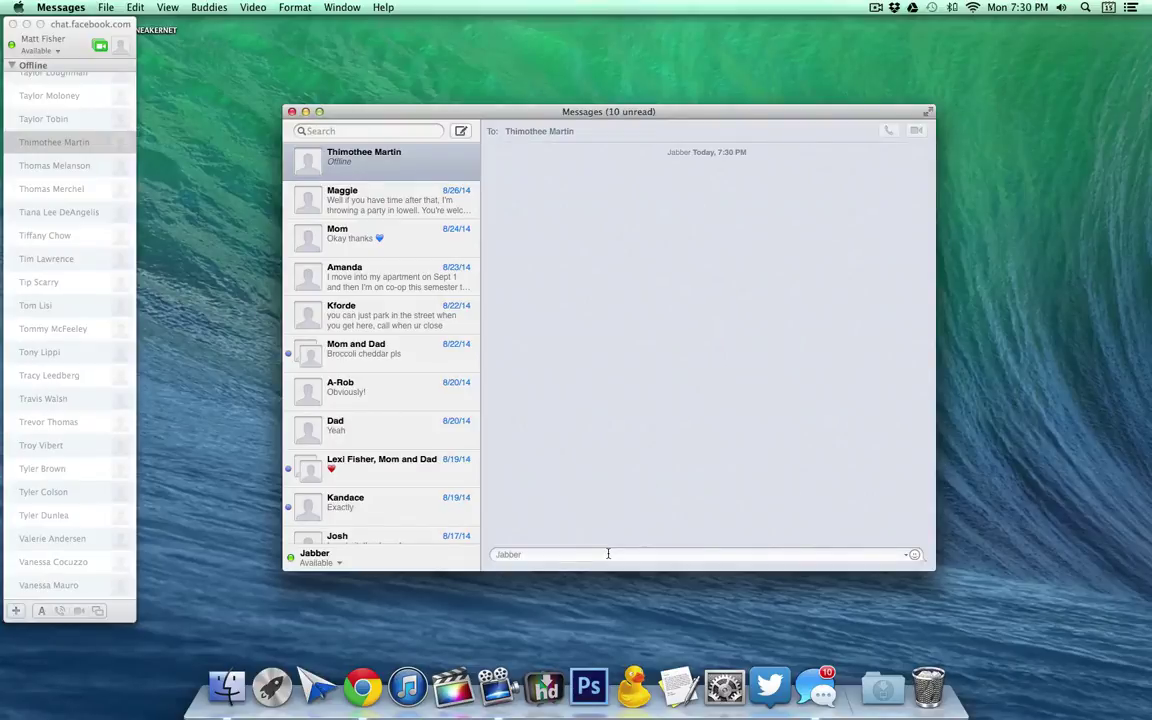
text(Hi Tim)
key(Return)
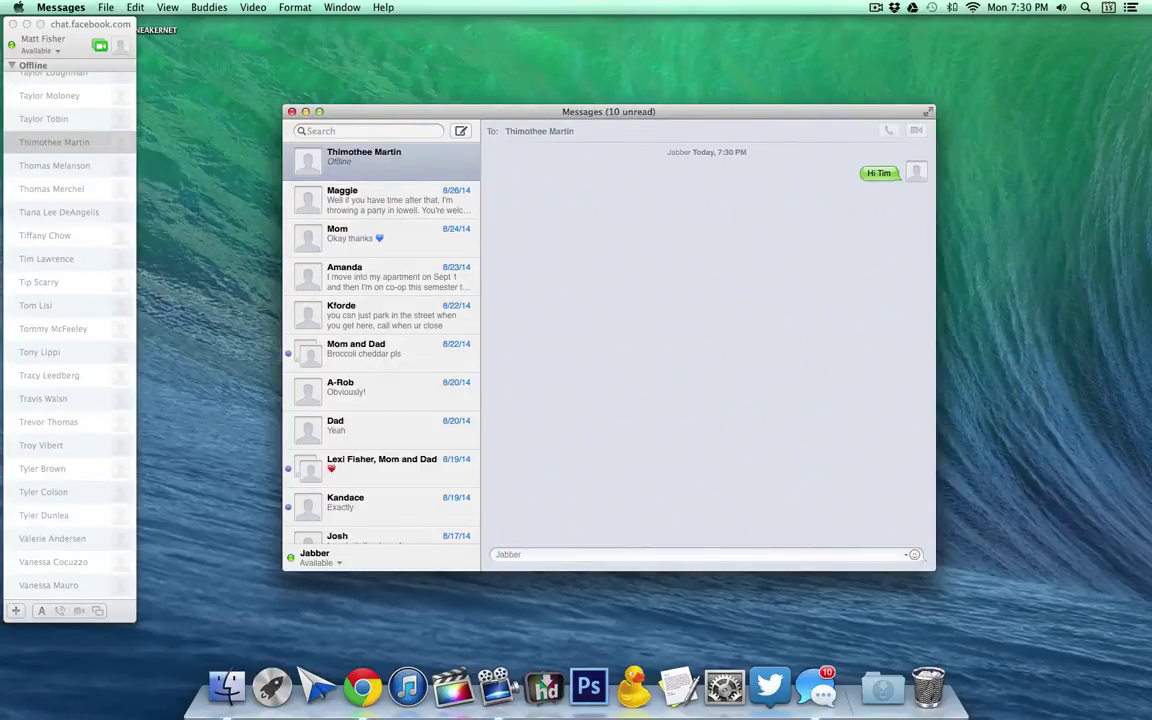